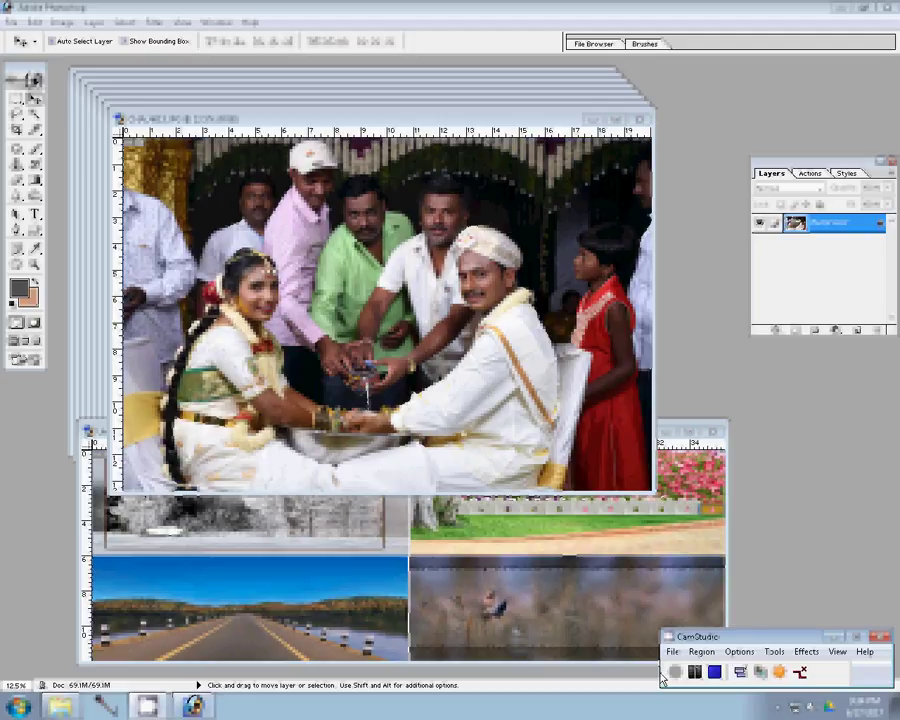
Shrink CHA_4613 with Image Size and place it in the collage's bottom-right corner.
{"action": "left_click", "coordinate": [34, 22]}
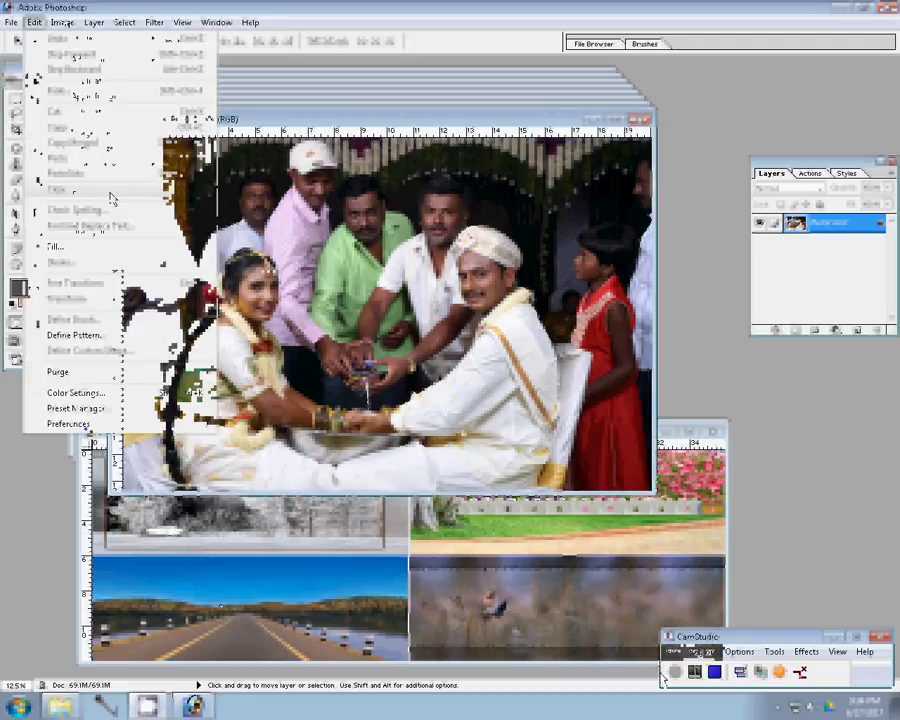
{"action": "left_click", "coordinate": [95, 132]}
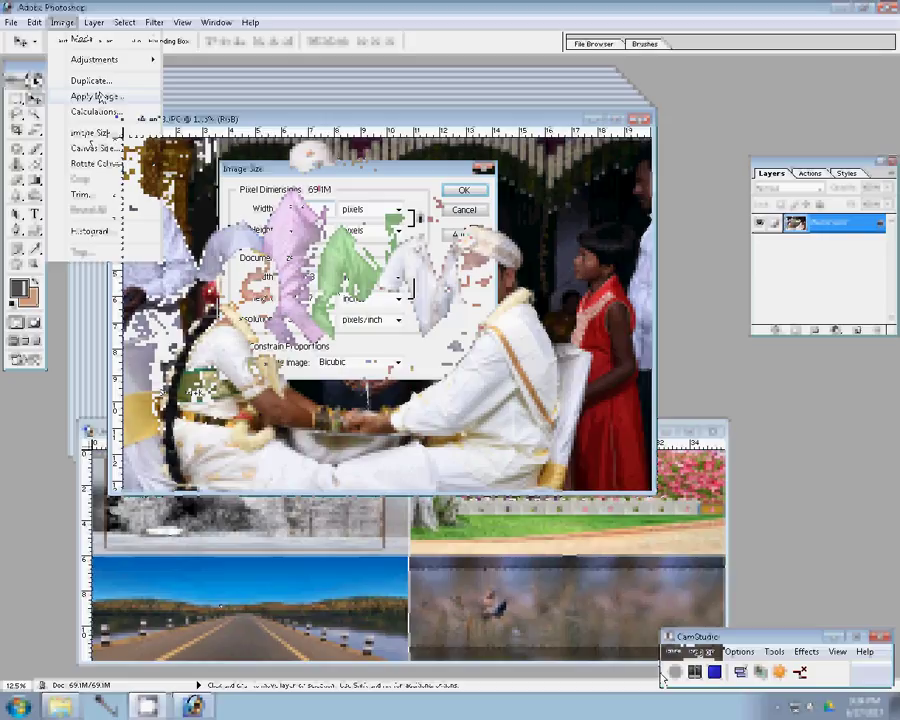
{"action": "key", "text": "Escape"}
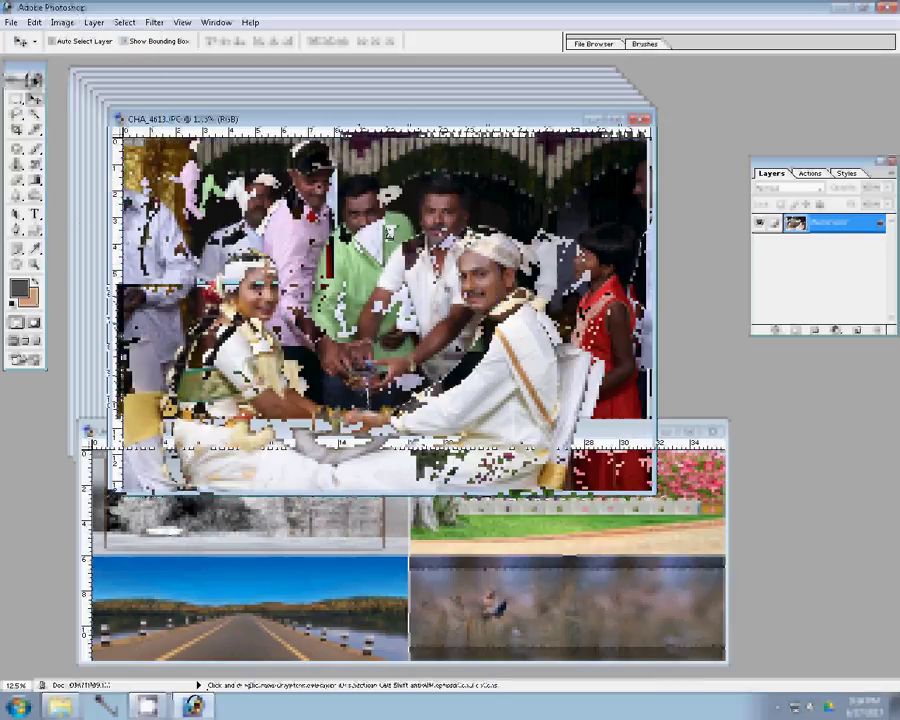
{"action": "left_click_drag", "start_coordinate": [388, 232], "coordinate": [655, 545]}
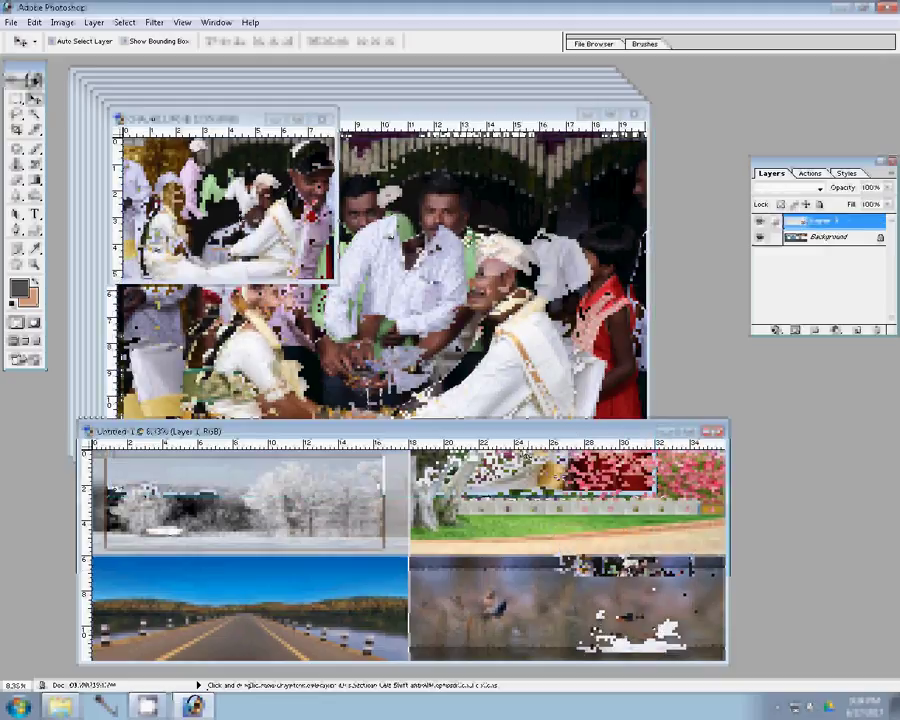
{"action": "left_click", "coordinate": [295, 124]}
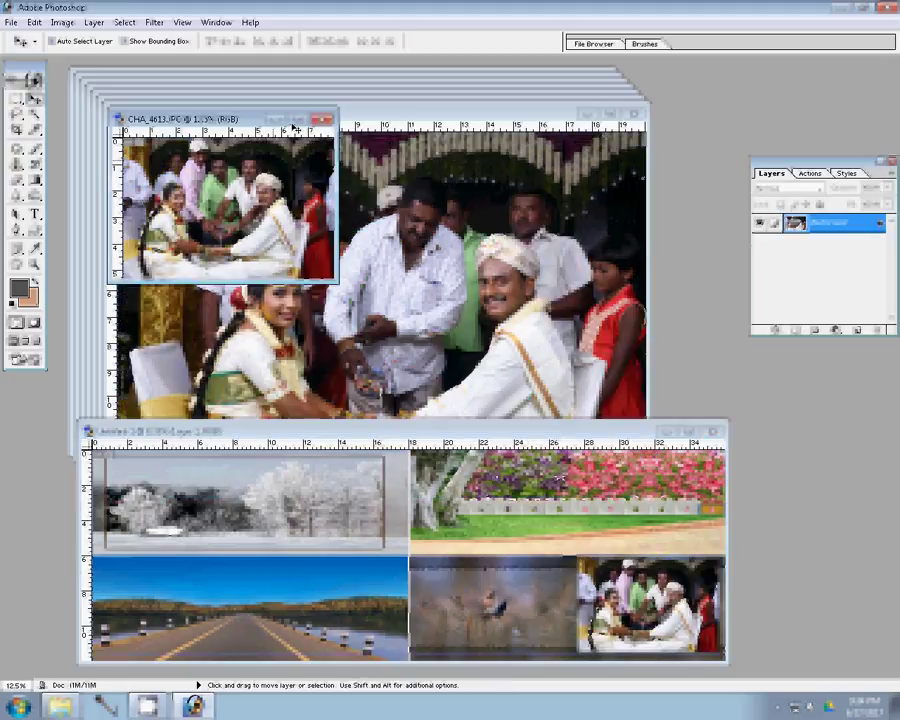
Close CHA_4613 unsaved, resize CHA_4612 to width 6010, and place it upper-right in the collage.
{"action": "left_click", "coordinate": [321, 119]}
{"action": "left_click", "coordinate": [440, 269]}
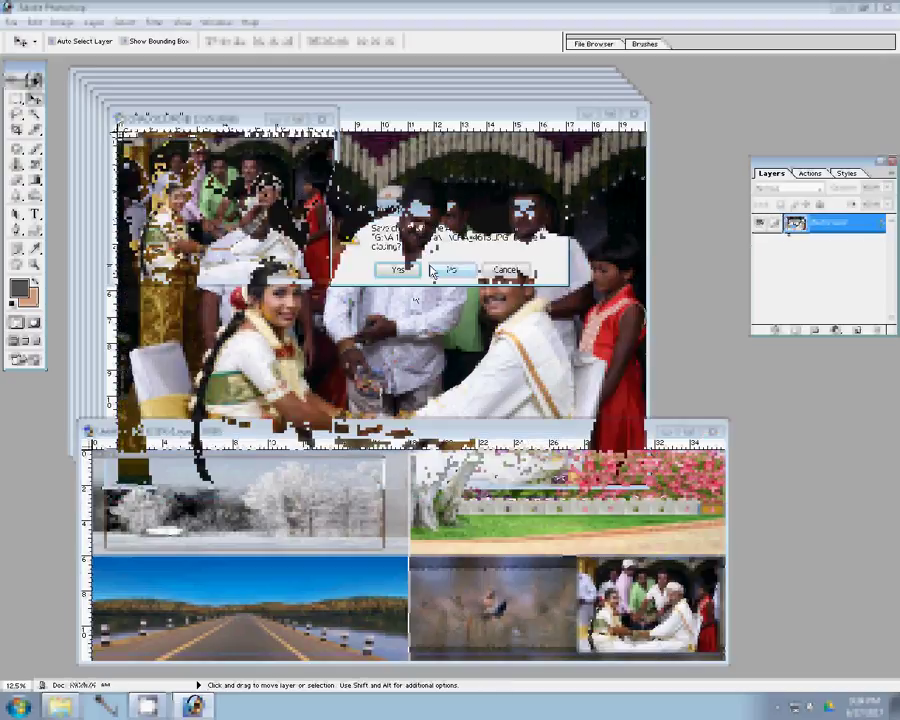
{"action": "key", "text": "ctrl+alt+i"}
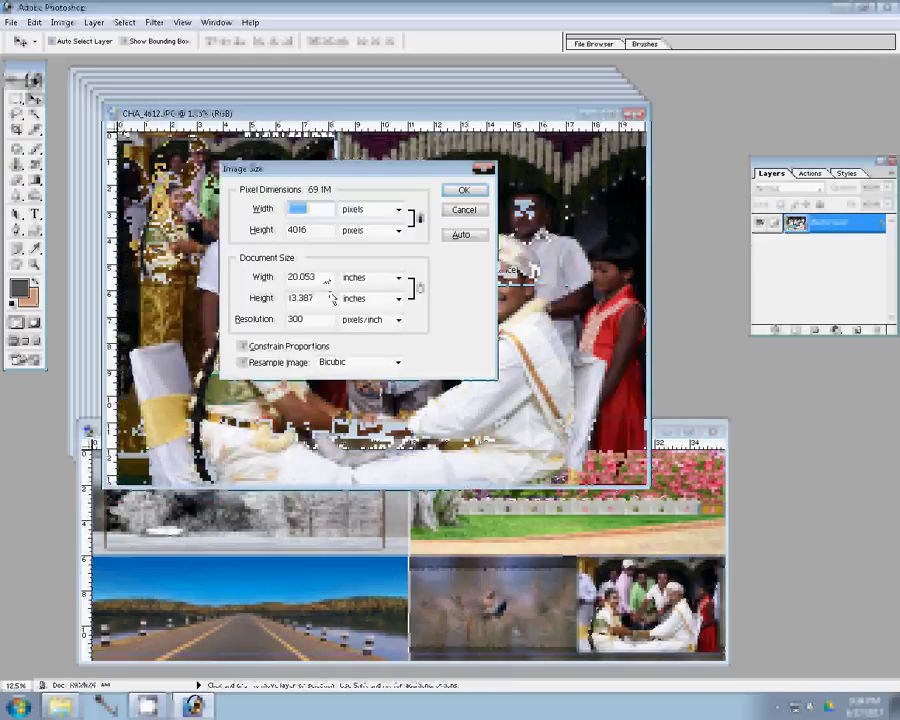
{"action": "type", "text": "6010"}
{"action": "key", "text": "Return"}
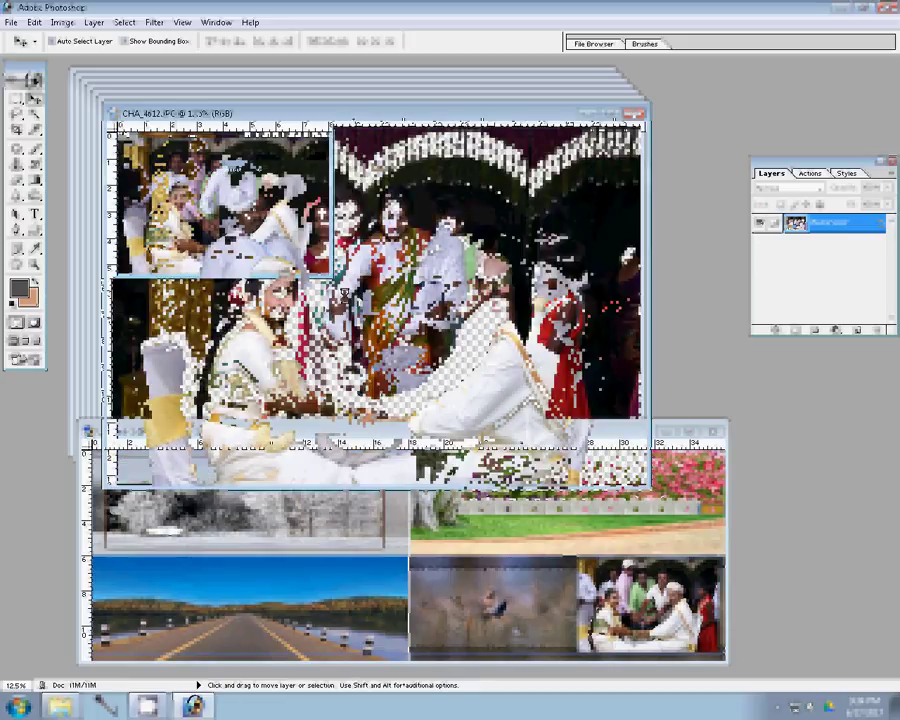
{"action": "mouse_move", "coordinate": [344, 293]}
{"action": "left_mouse_down"}
{"action": "mouse_move", "coordinate": [580, 520]}
{"action": "mouse_move", "coordinate": [650, 508]}
{"action": "left_mouse_up"}
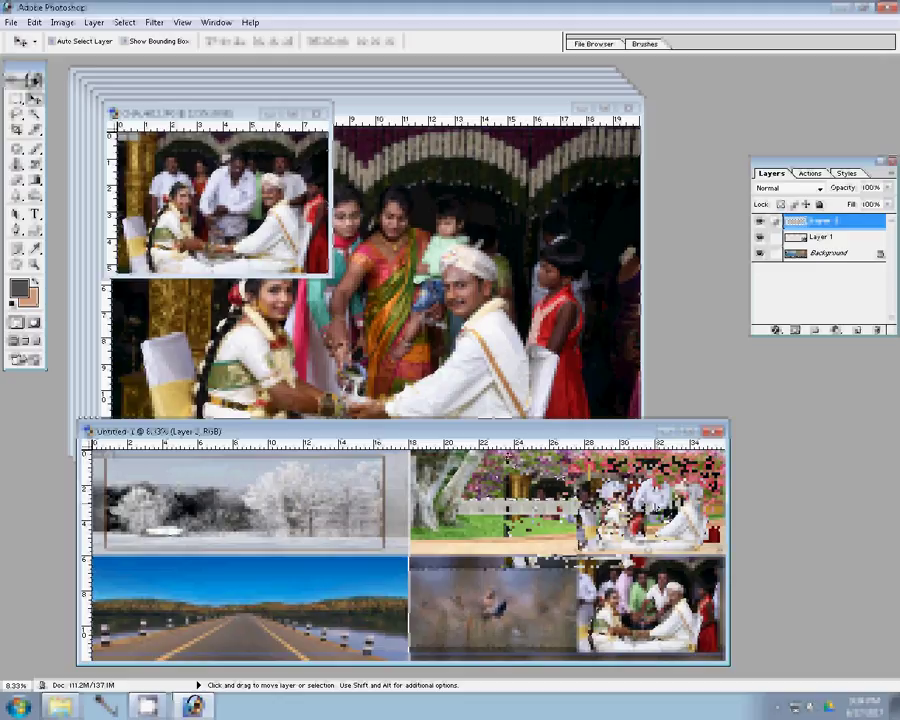
Close CHA_4612 unsaved, resize CHA_4611 to width 6048, and place it in the collage.
{"action": "key", "text": "ctrl+w"}
{"action": "left_click", "coordinate": [450, 266]}
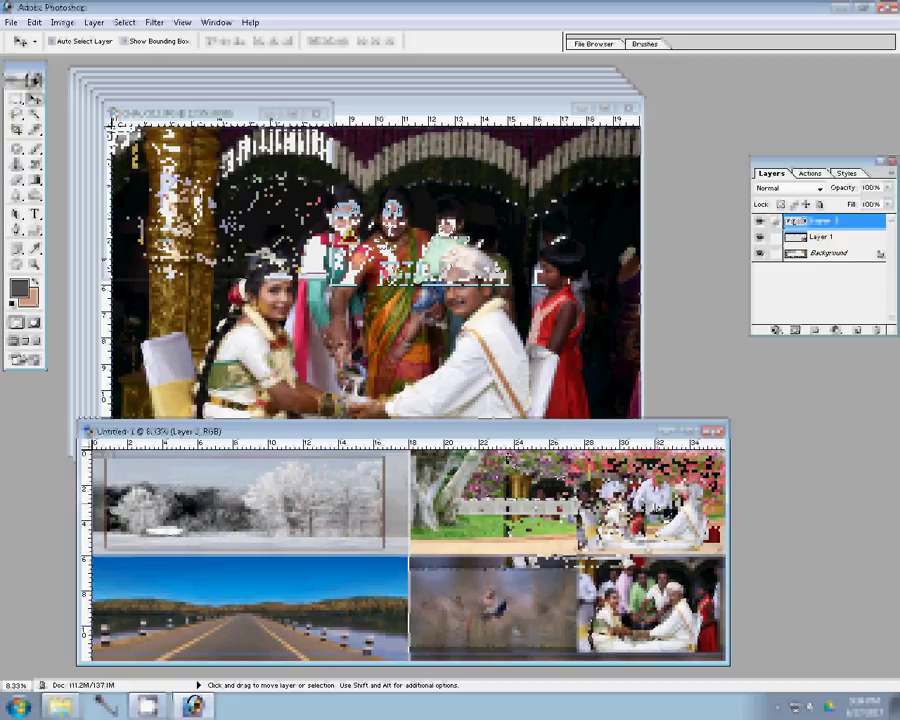
{"action": "key", "text": "ctrl+equal"}
{"action": "key", "text": "ctrl+alt+i"}
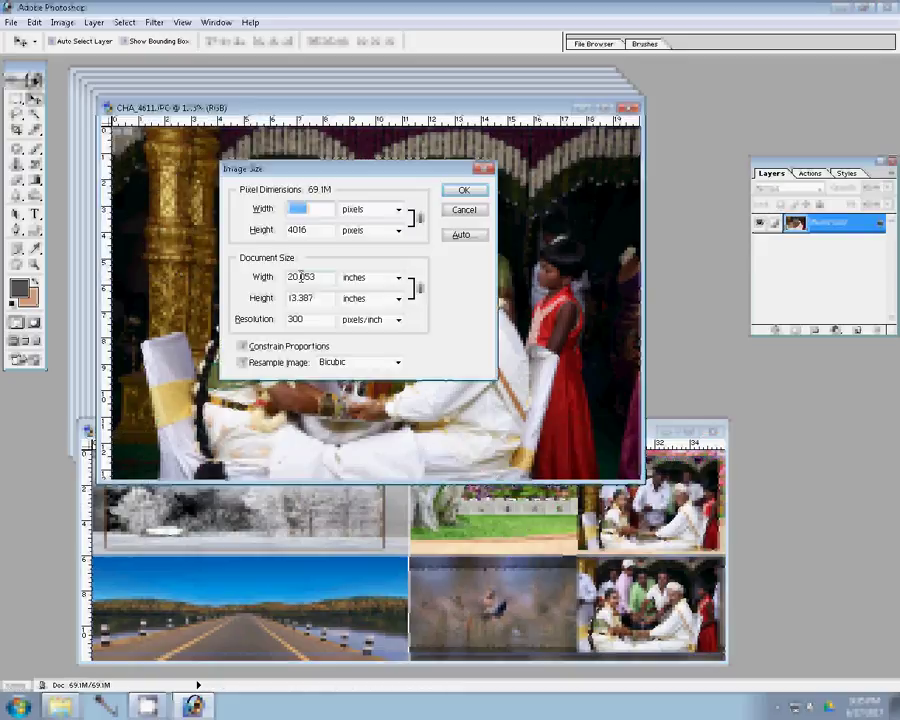
{"action": "type", "text": "6048"}
{"action": "key", "text": "Return"}
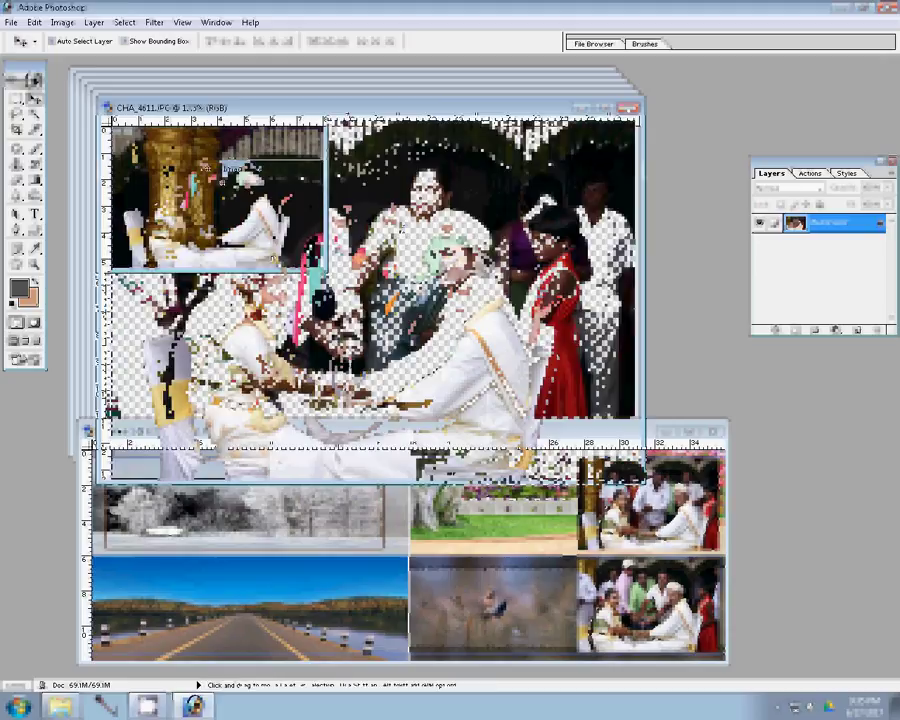
{"action": "left_click_drag", "start_coordinate": [495, 490], "coordinate": [495, 490]}
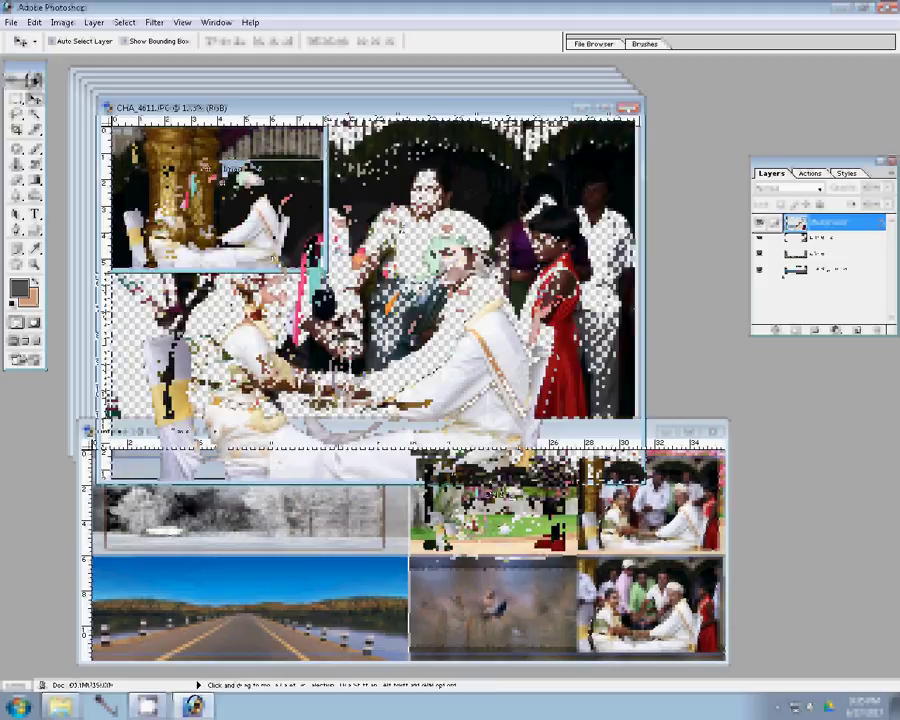
Close CHA_4611 unsaved, resize CHA_4610 to 8 in wide, and place it in the collage's lower row.
{"action": "left_click", "coordinate": [314, 107]}
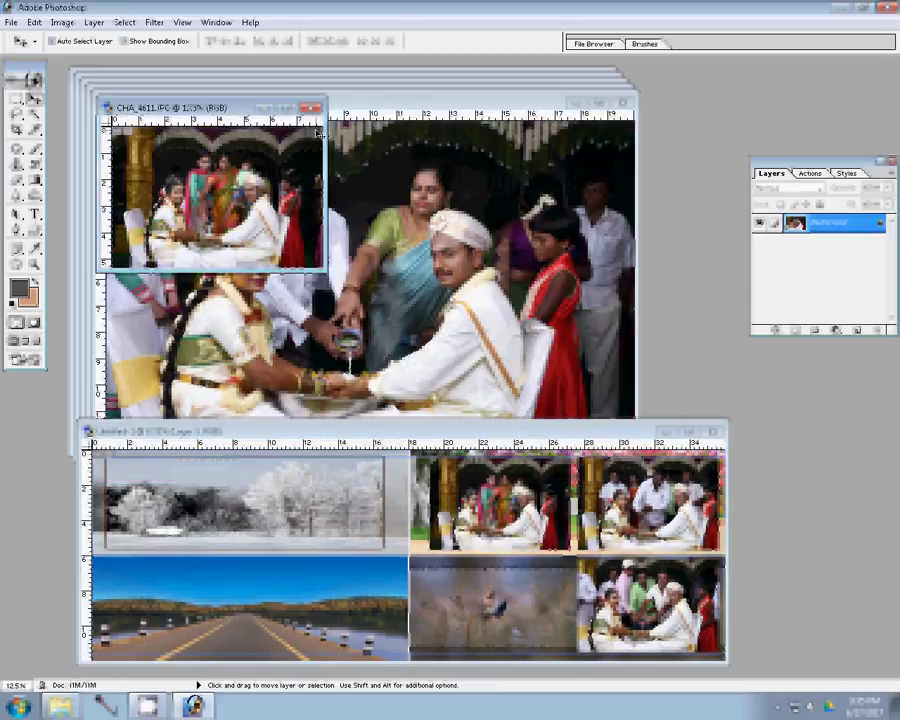
{"action": "key", "text": "n"}
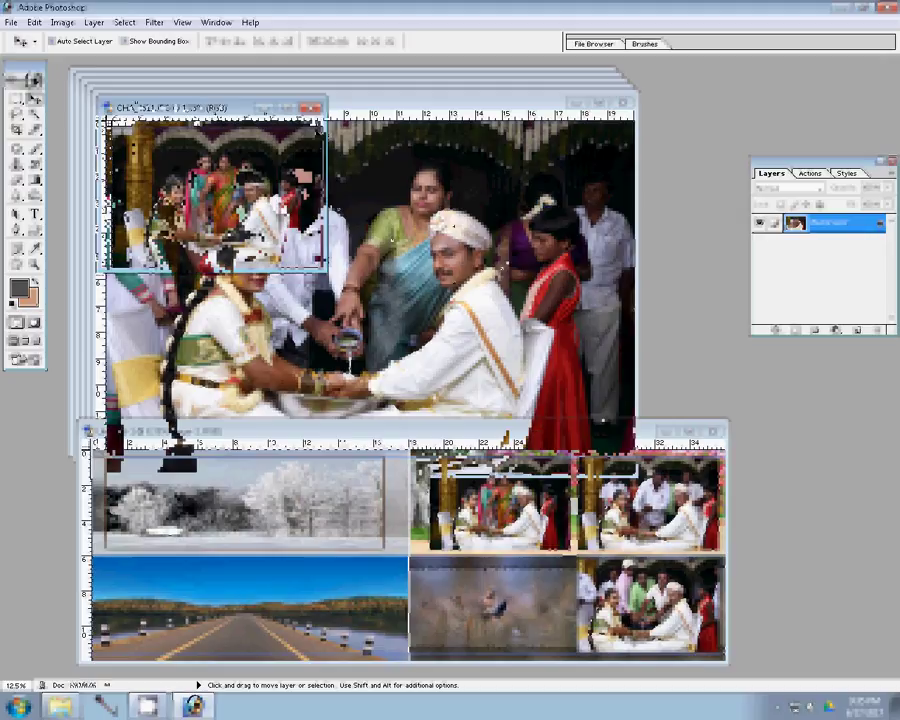
{"action": "key", "text": "ctrl+alt+i"}
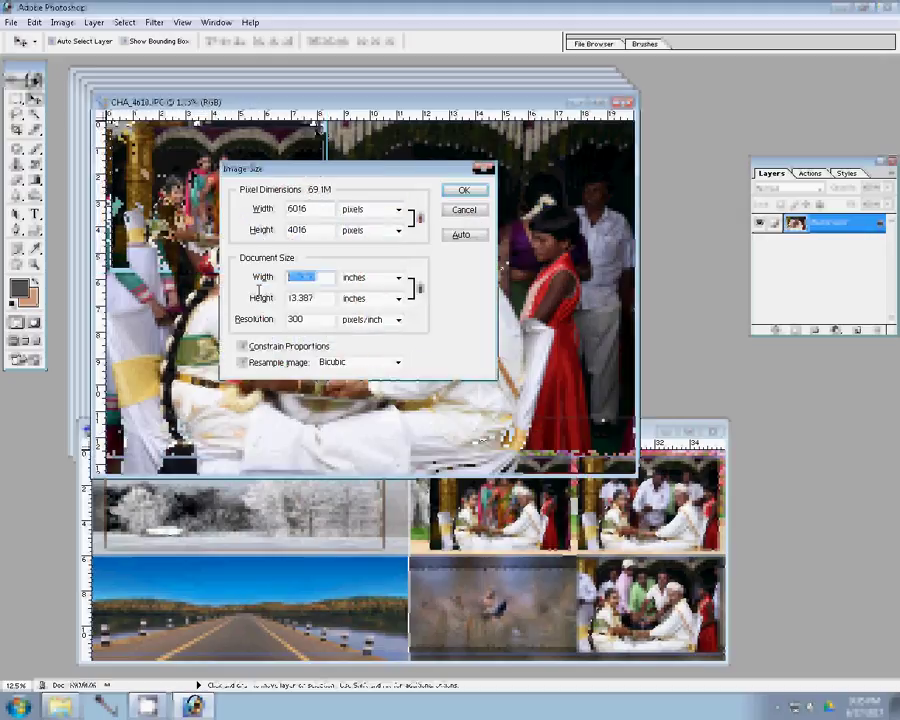
{"action": "type", "text": "8"}
{"action": "key", "text": "Return"}
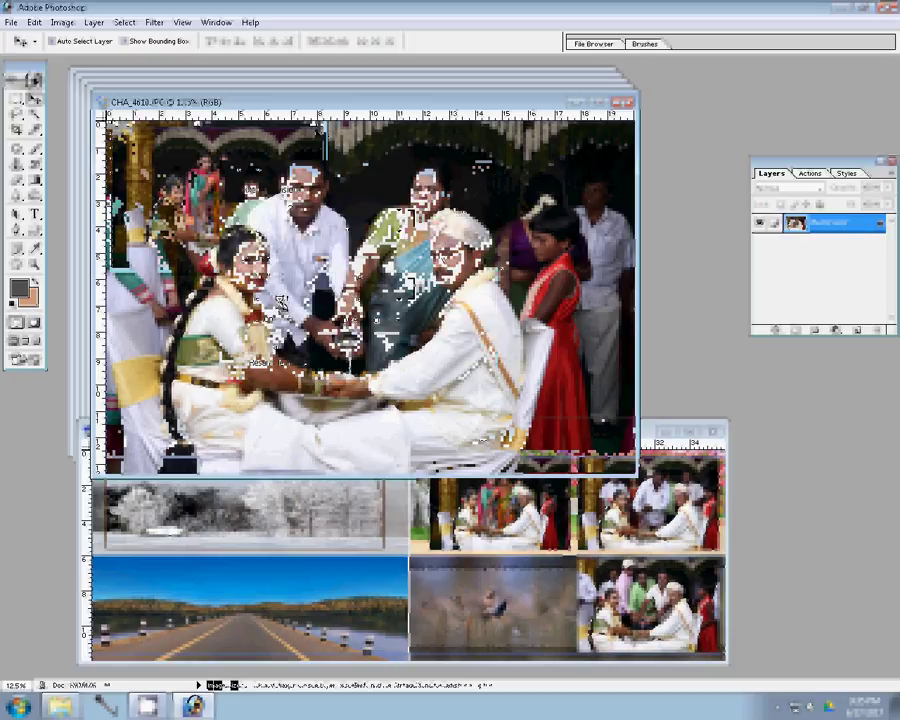
{"action": "left_click_drag", "start_coordinate": [279, 302], "coordinate": [540, 610]}
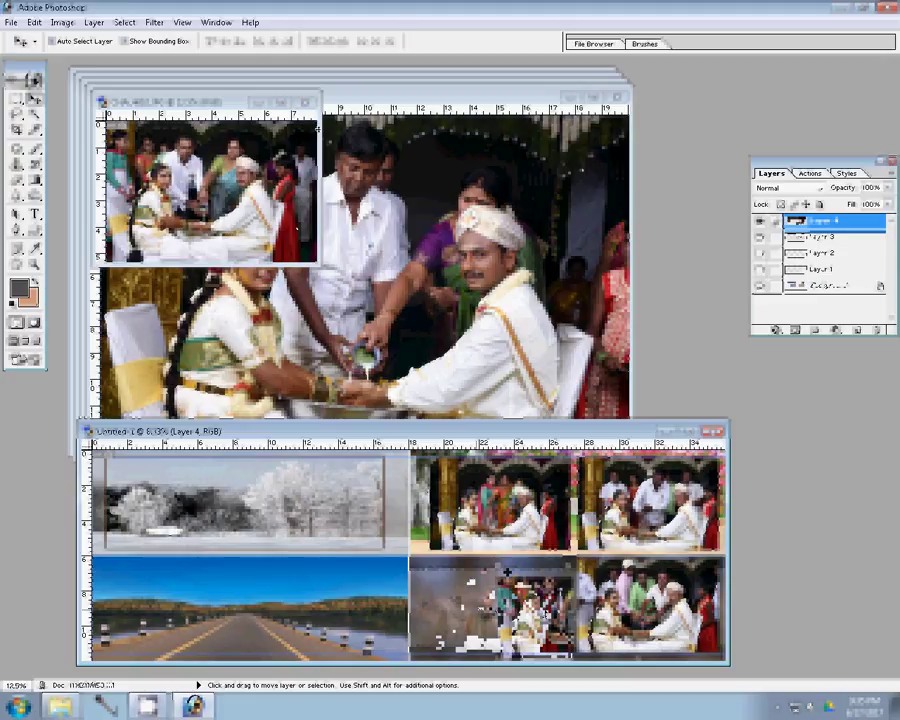
Close CHA_4610 unsaved and set CHA_4609's image width to 30.
{"action": "key", "text": "ctrl+w"}
{"action": "left_click", "coordinate": [446, 269]}
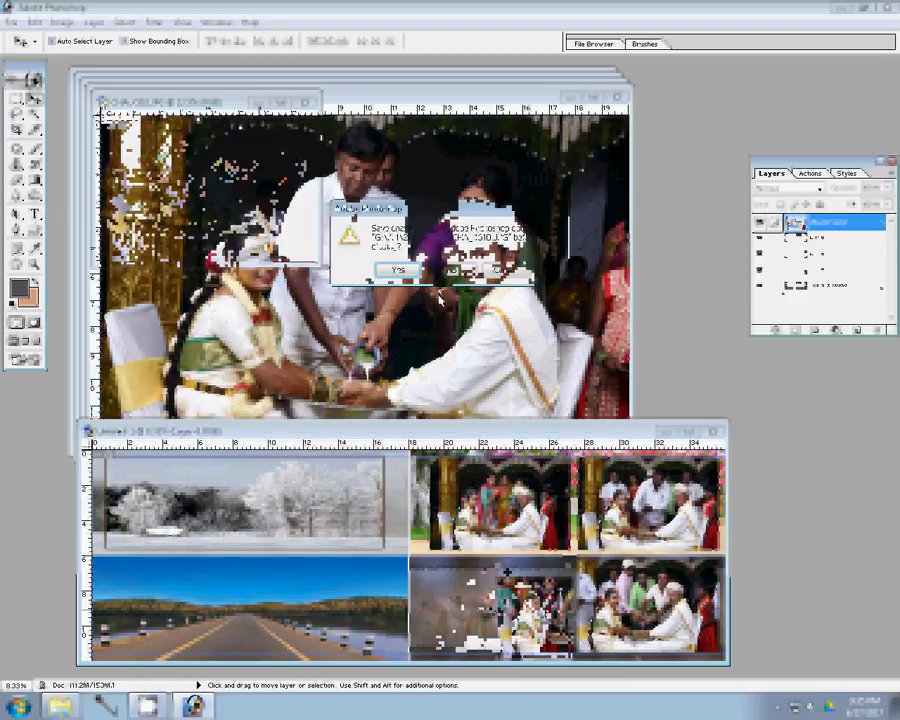
{"action": "key", "text": "ctrl+alt+i"}
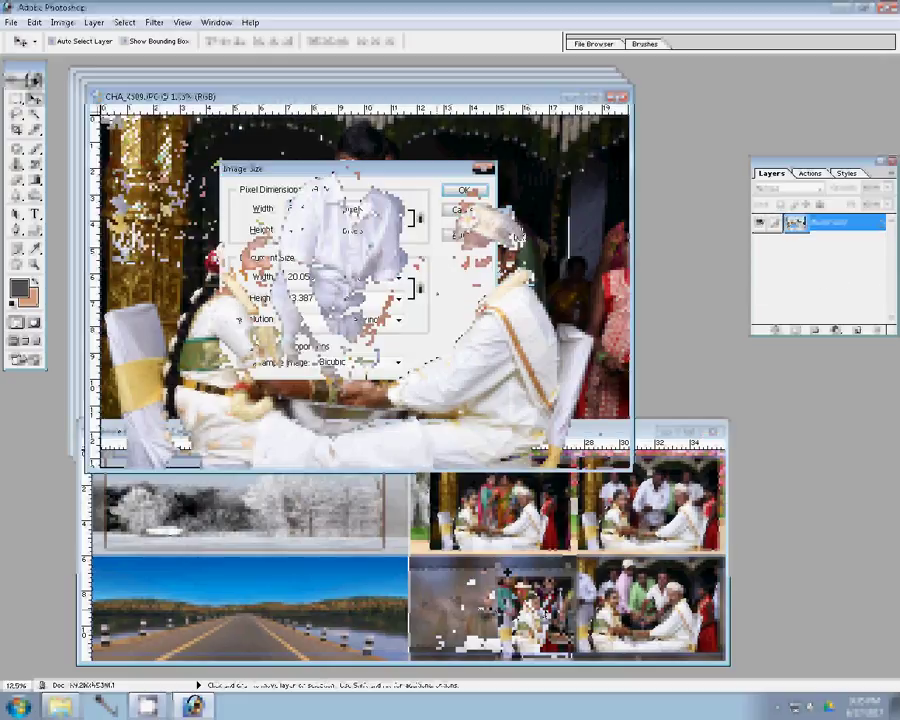
{"action": "type", "text": "30"}
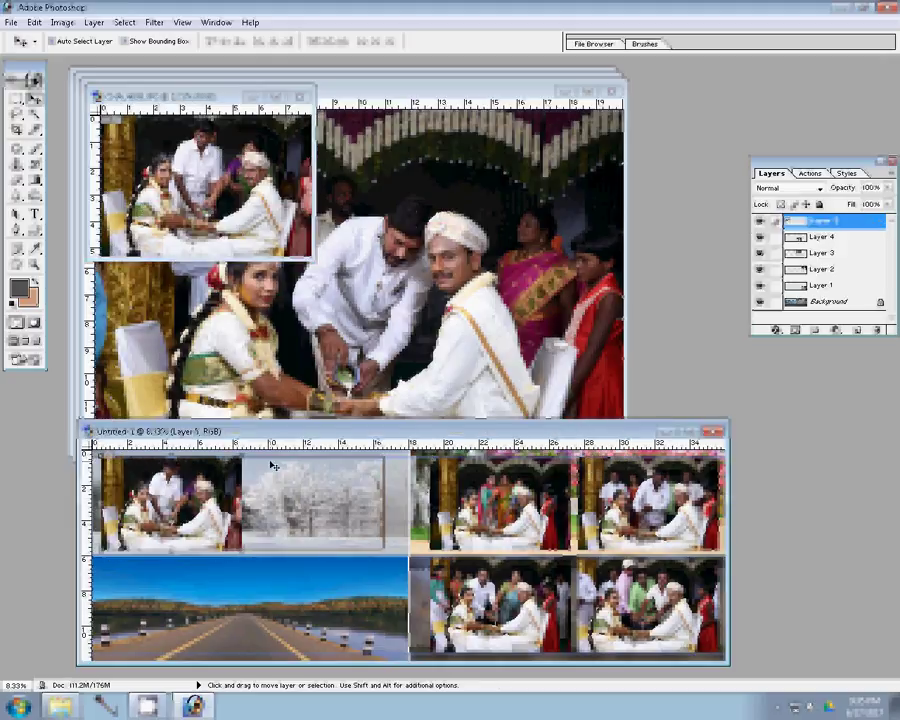
Close the CHA_4609 photo without saving.
{"action": "left_click", "coordinate": [414, 236]}
{"action": "key", "text": "ctrl+w"}
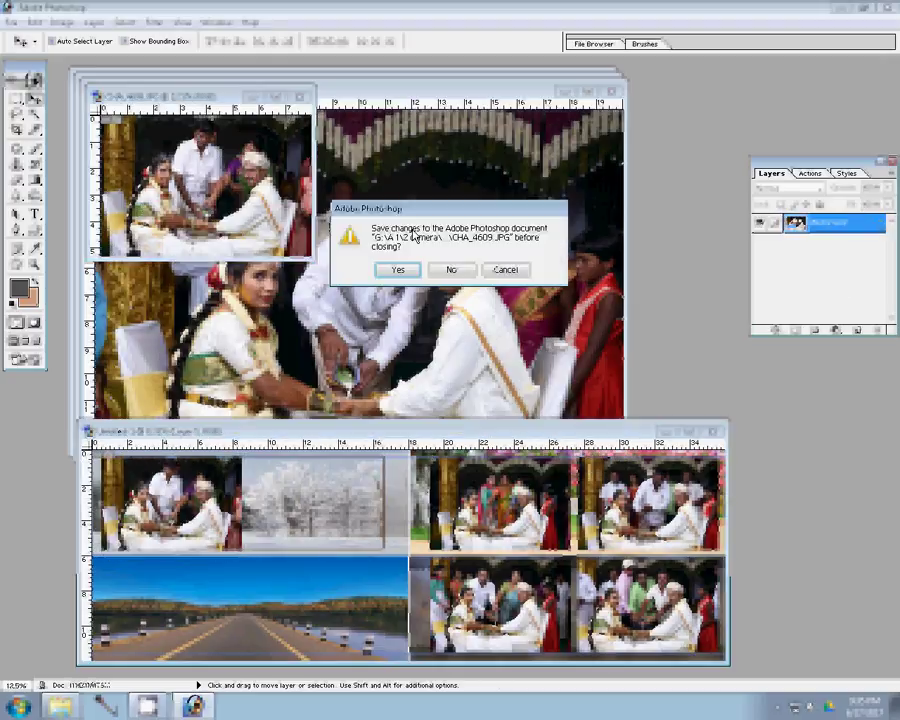
{"action": "left_click", "coordinate": [451, 269]}
Resize CHA_4608 to width 6900 and confirm the new image size.
{"action": "key", "text": "ctrl+alt+i"}
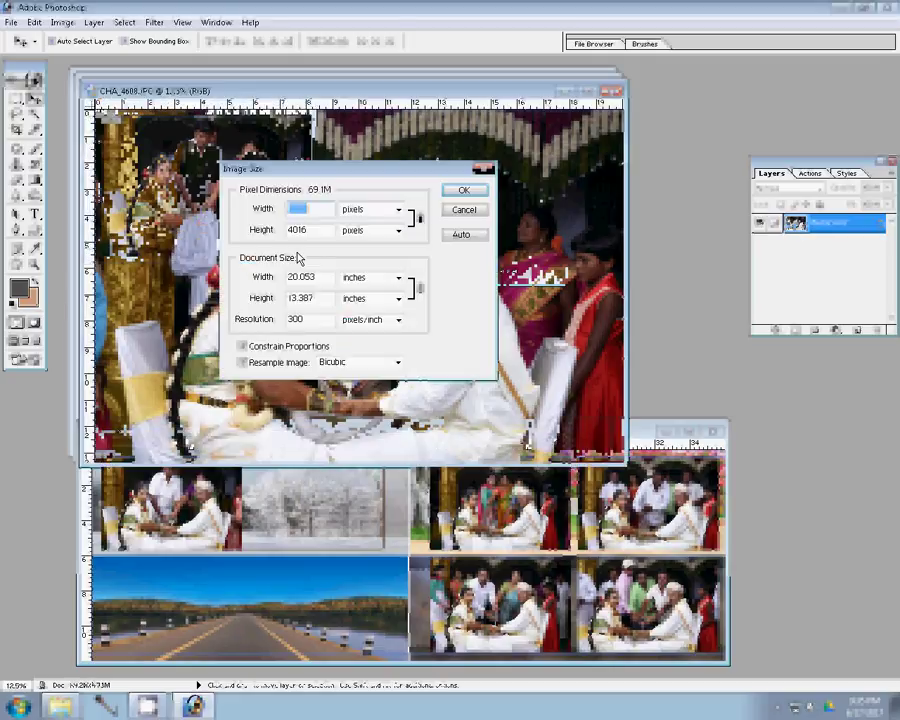
{"action": "type", "text": "6900"}
{"action": "key", "text": "Return"}
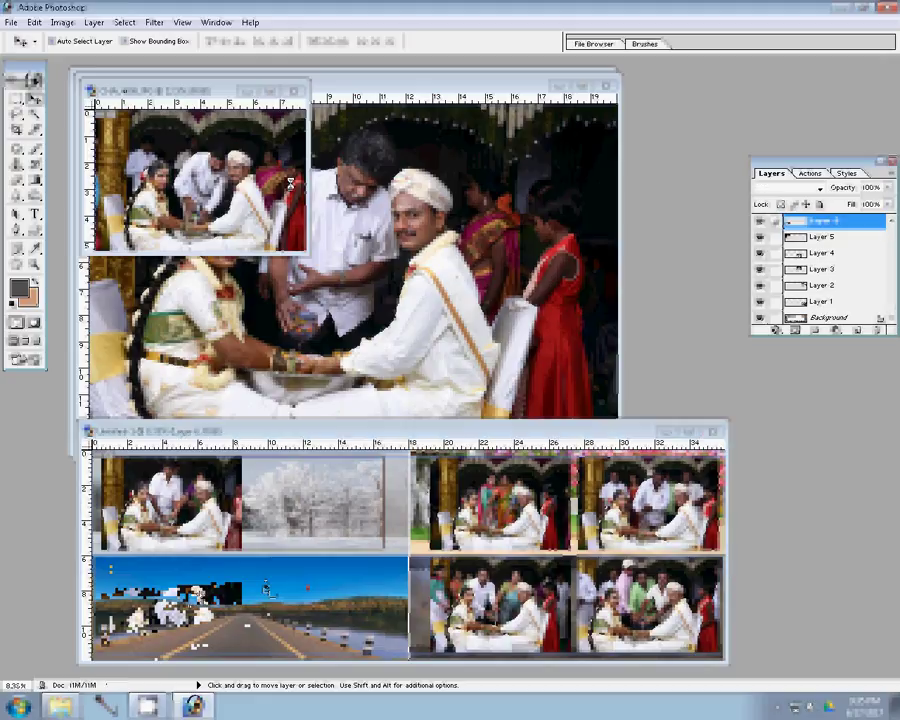
{"action": "left_click", "coordinate": [454, 270]}
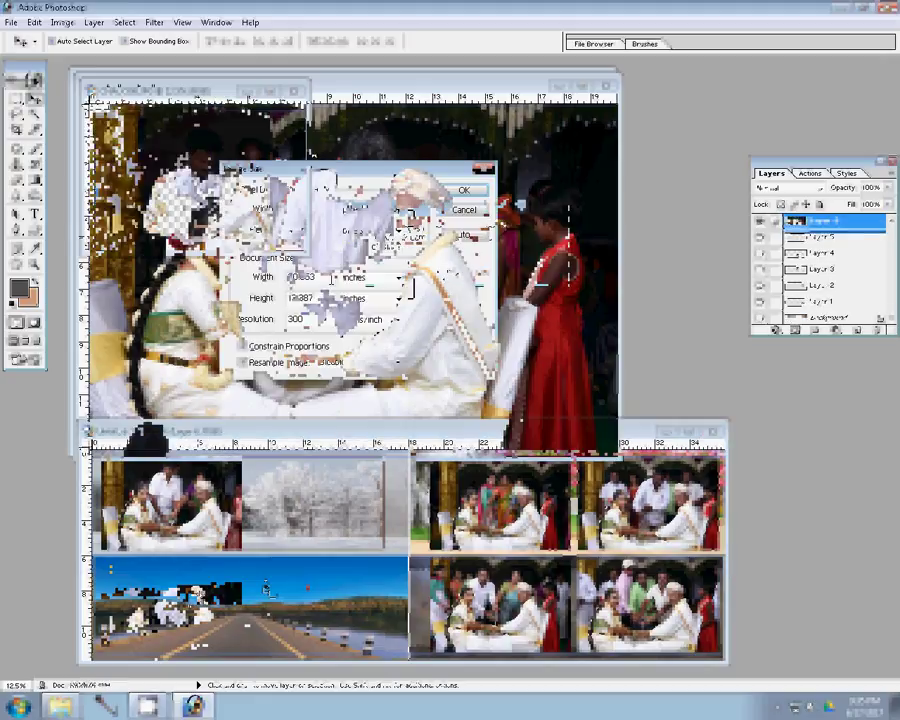
{"action": "left_click", "coordinate": [458, 191]}
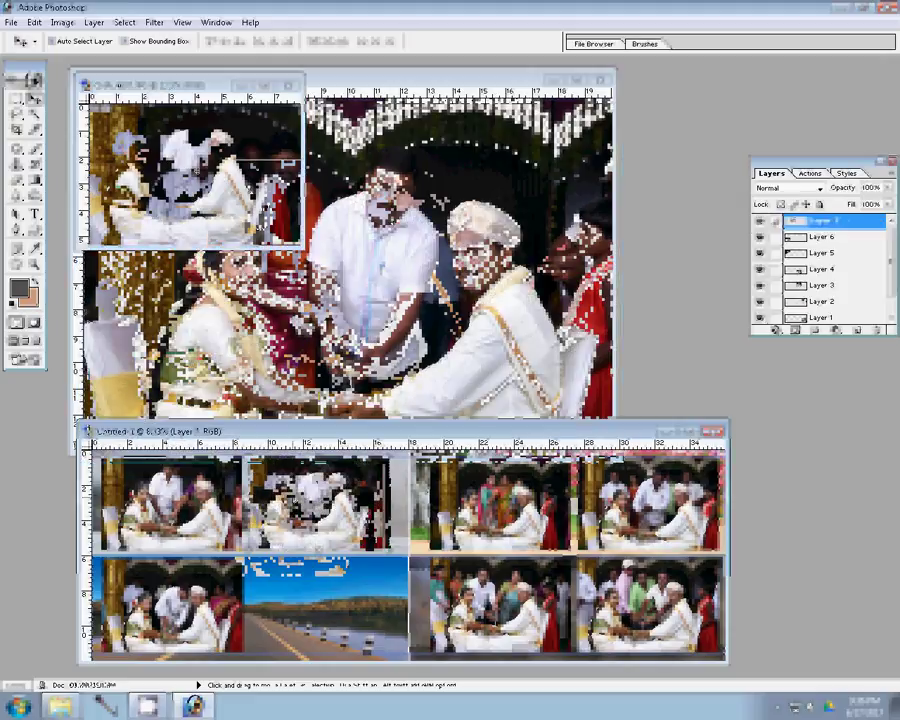
{"action": "left_click", "coordinate": [270, 85]}
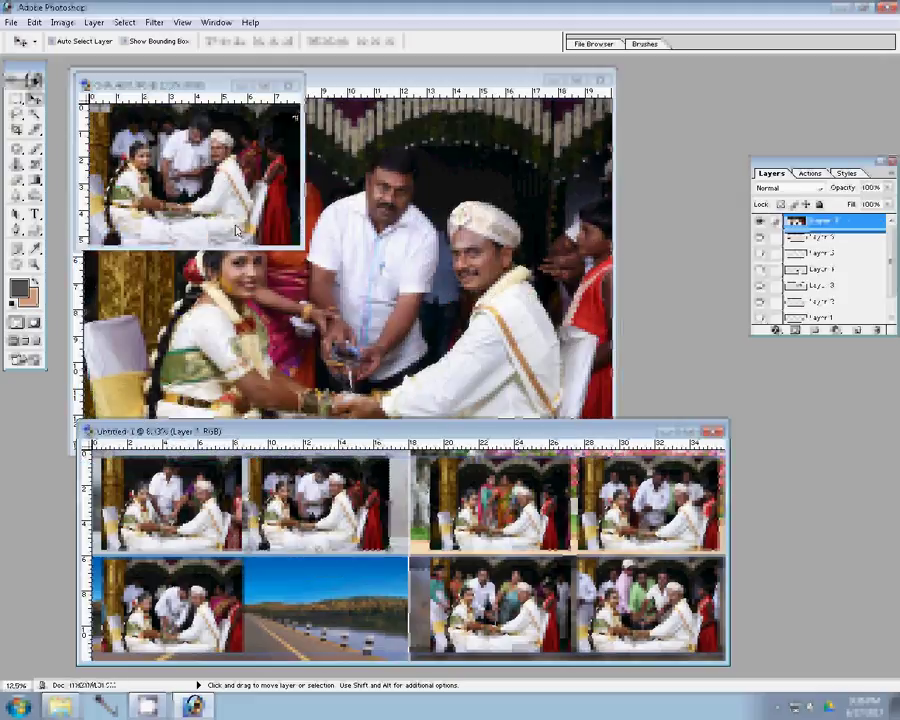
Close CHA_4667 unsaved, resize CHA_4614 to width 6900, then close it without saving.
{"action": "left_click", "coordinate": [285, 88]}
{"action": "left_click", "coordinate": [458, 266]}
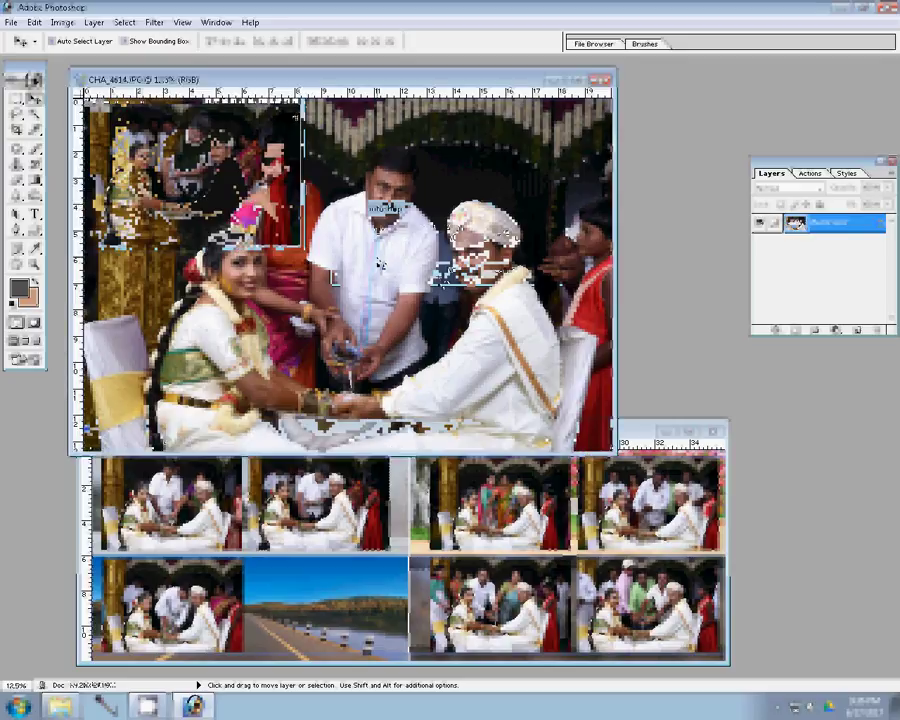
{"action": "key", "text": "ctrl+alt+i"}
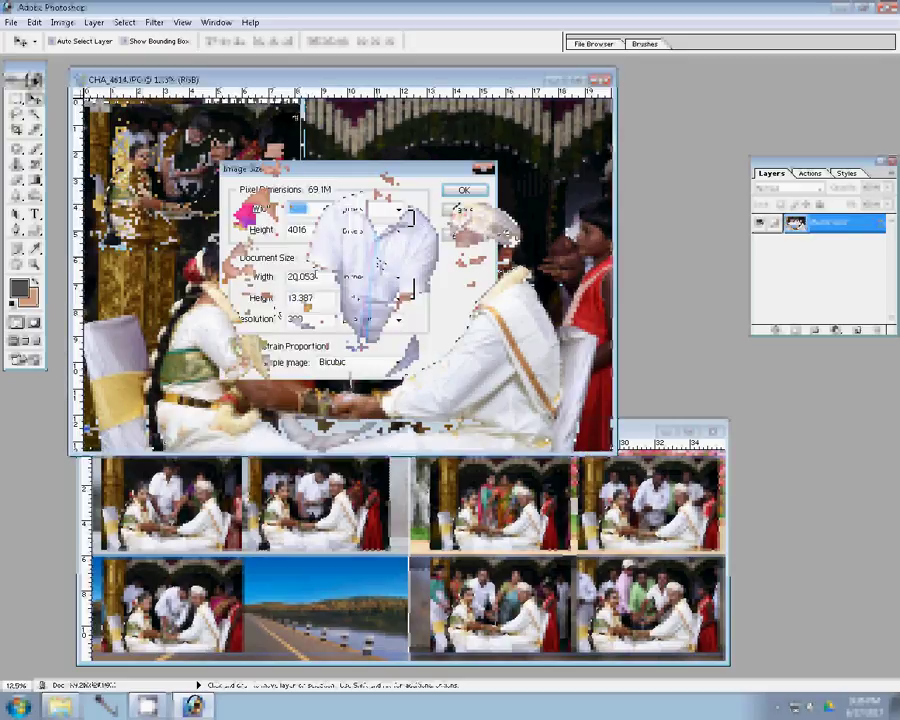
{"action": "type", "text": "6900"}
{"action": "key", "text": "Return"}
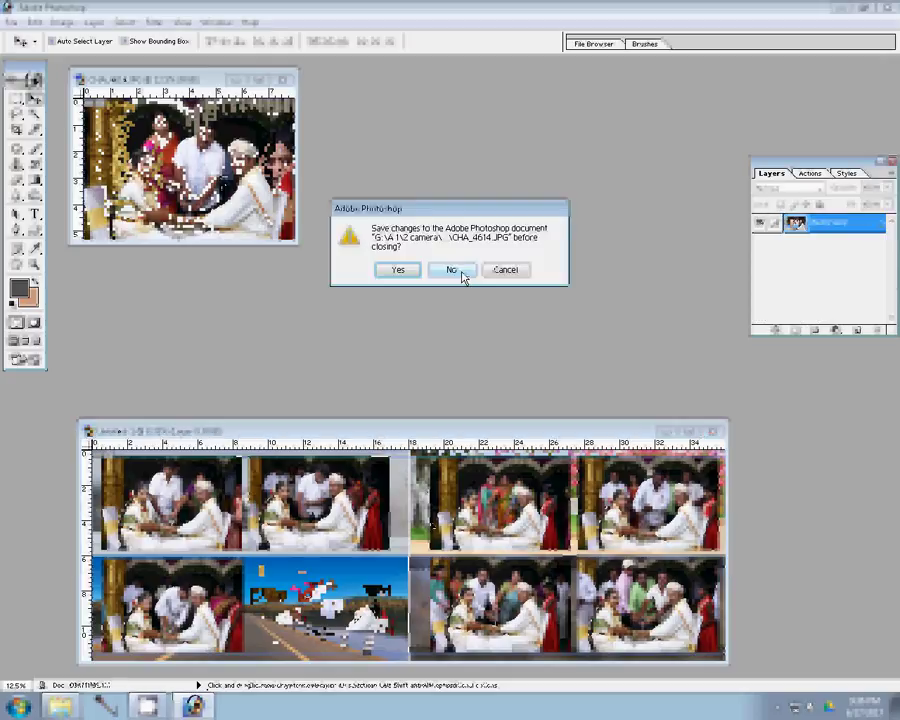
{"action": "left_click", "coordinate": [452, 270]}
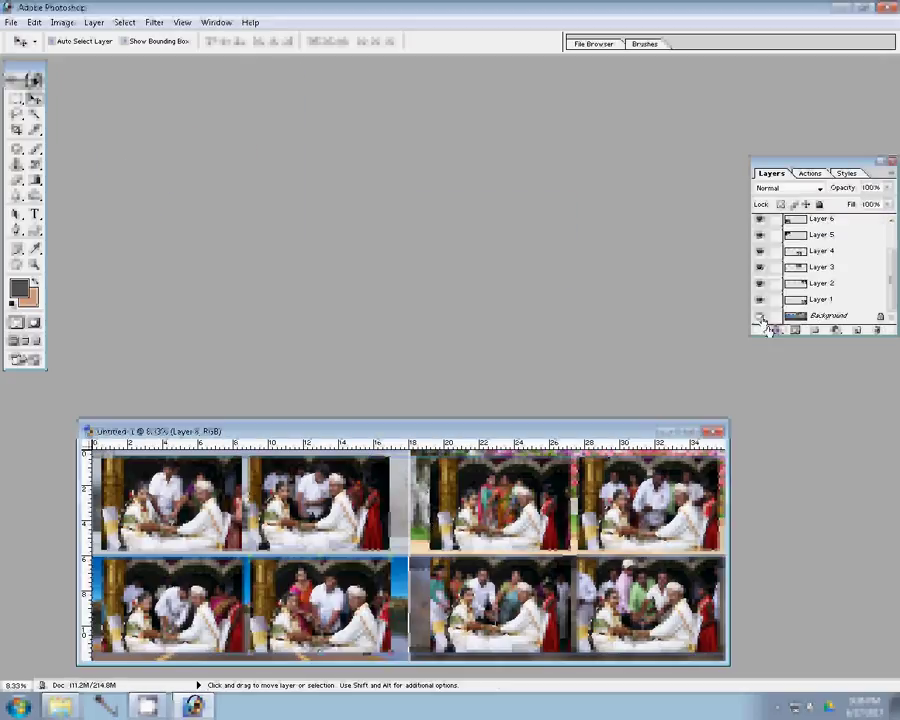
Hide the Background layer and merge the visible photo layers into one.
{"action": "left_click", "coordinate": [760, 317]}
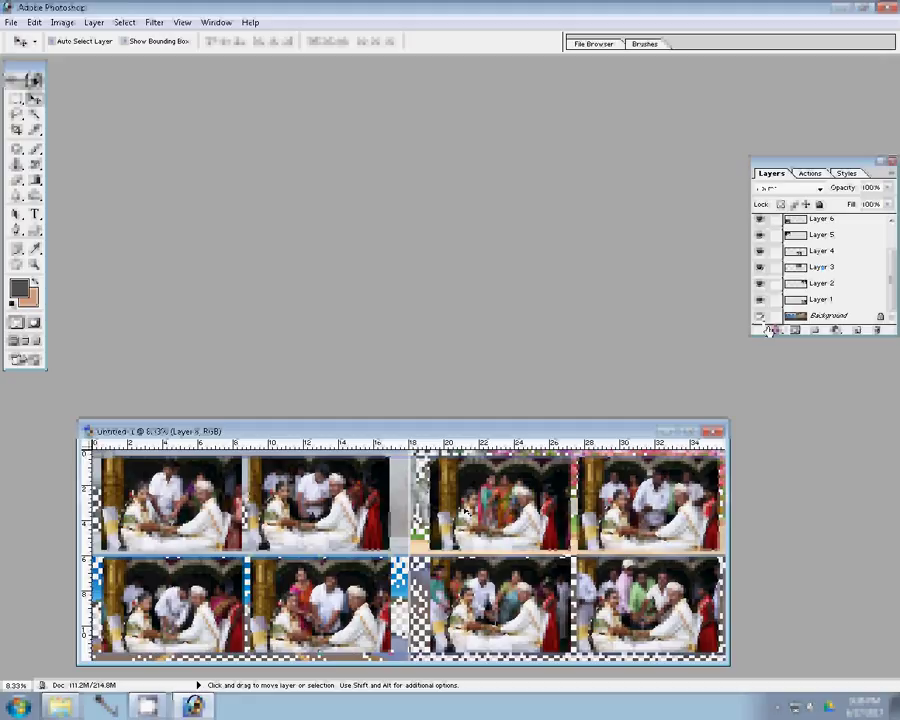
{"action": "left_click", "coordinate": [507, 530]}
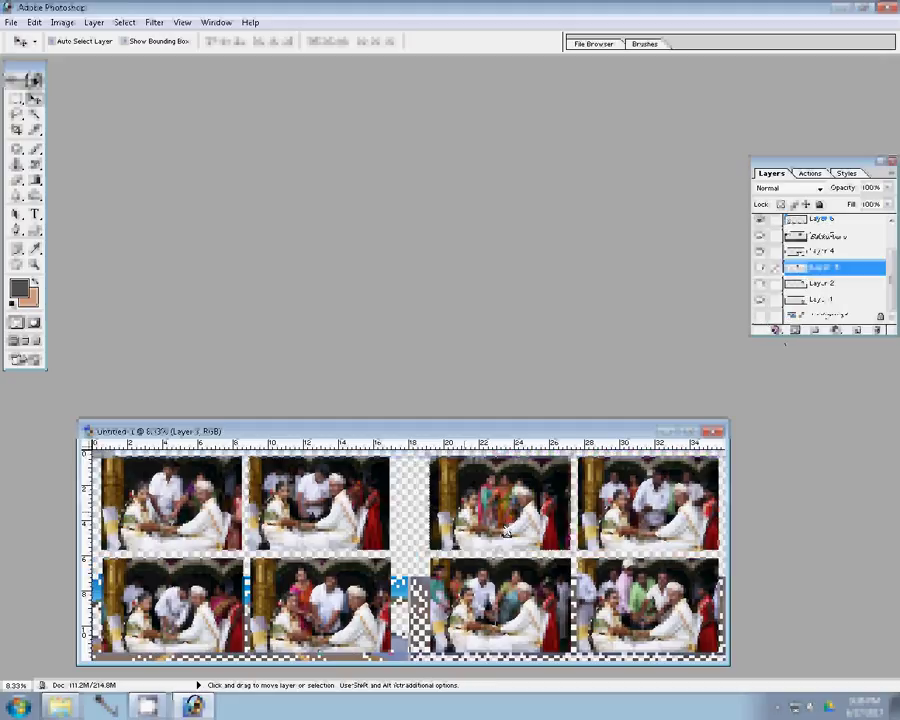
{"action": "key", "text": "ctrl+shift+e"}
Give the merged layer a 3 px Stroke layer style with Pattern fill type.
{"action": "left_click", "coordinate": [776, 330]}
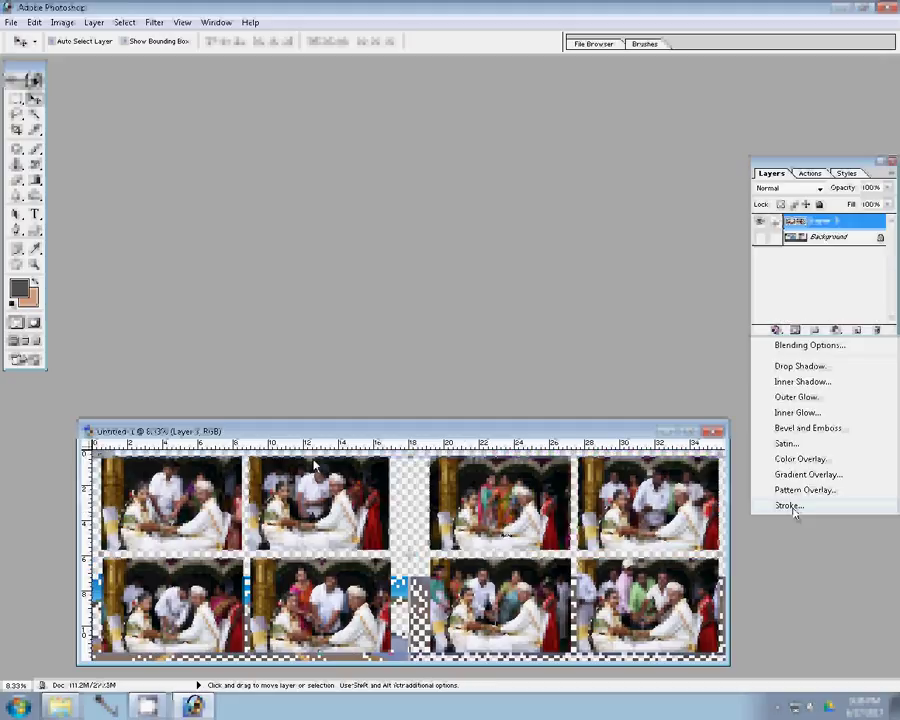
{"action": "left_click", "coordinate": [793, 504]}
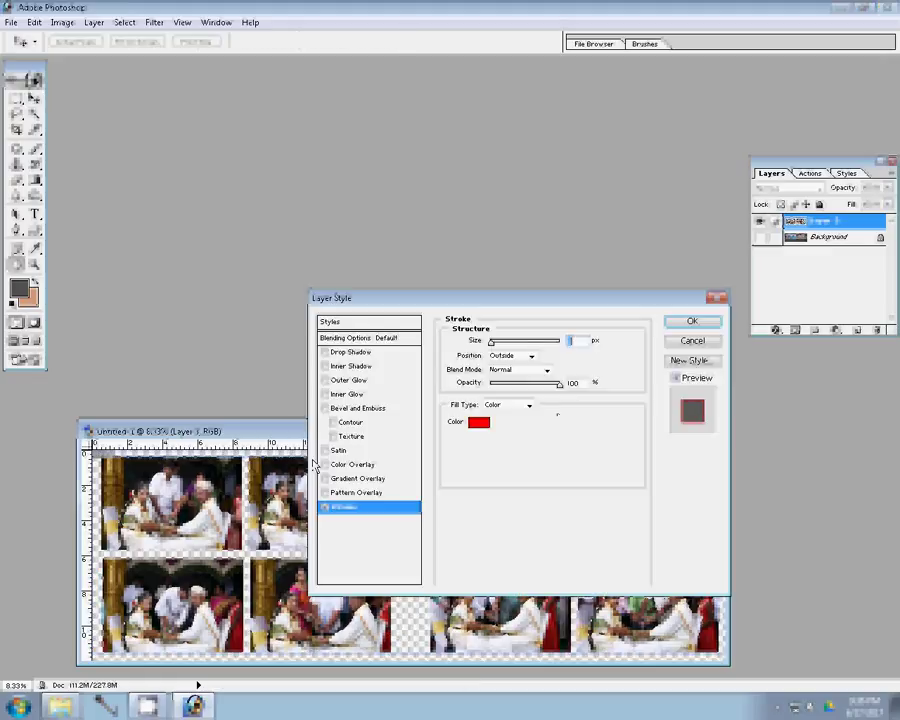
{"action": "type", "text": "3"}
{"action": "left_click", "coordinate": [529, 405]}
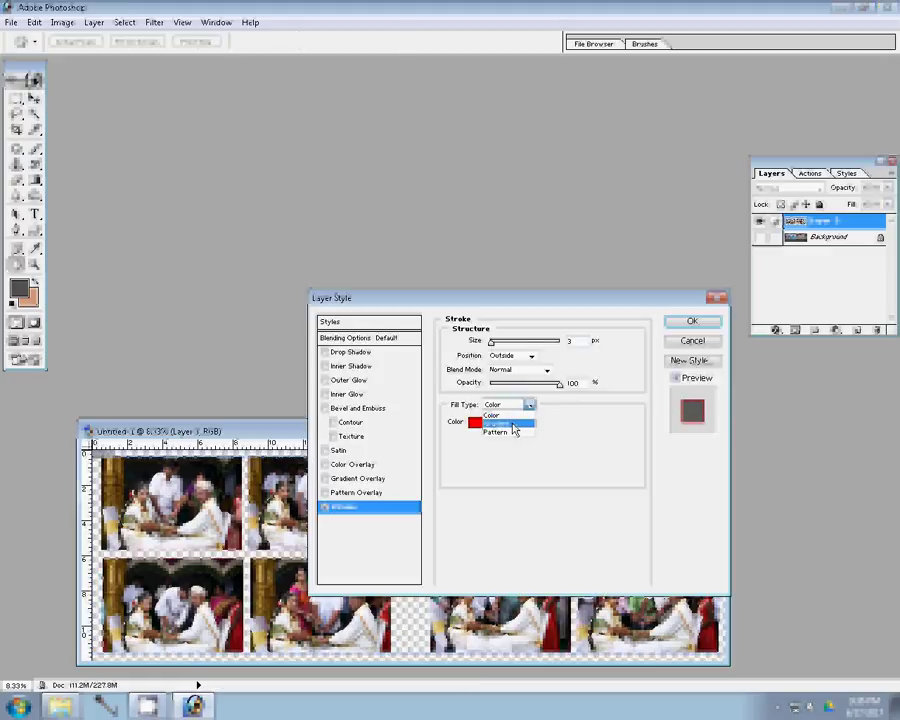
{"action": "left_click", "coordinate": [514, 425]}
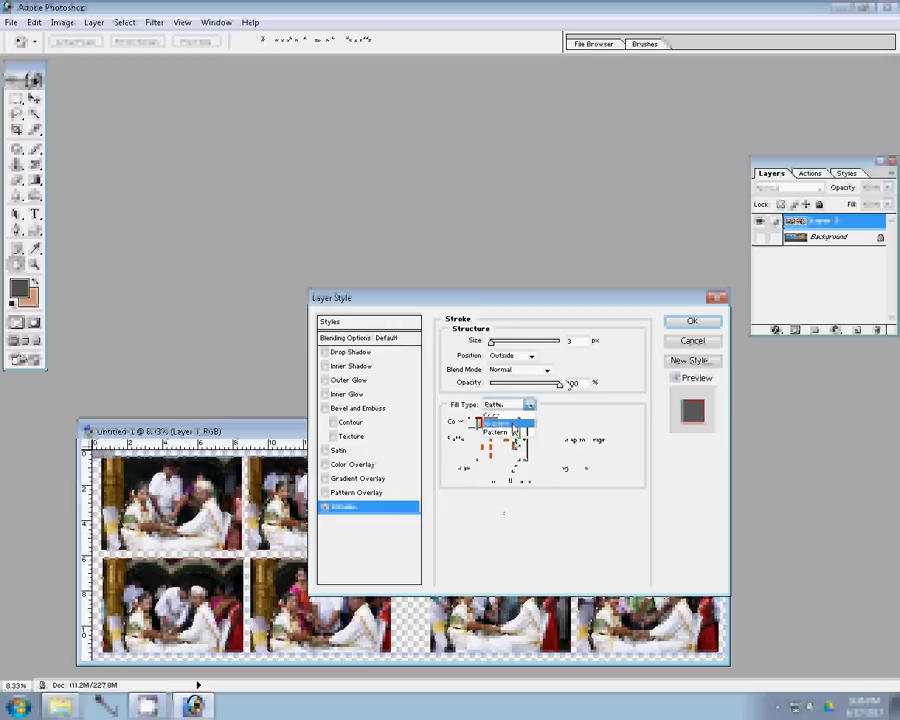
{"action": "left_click", "coordinate": [514, 431]}
{"action": "key", "text": "Return"}
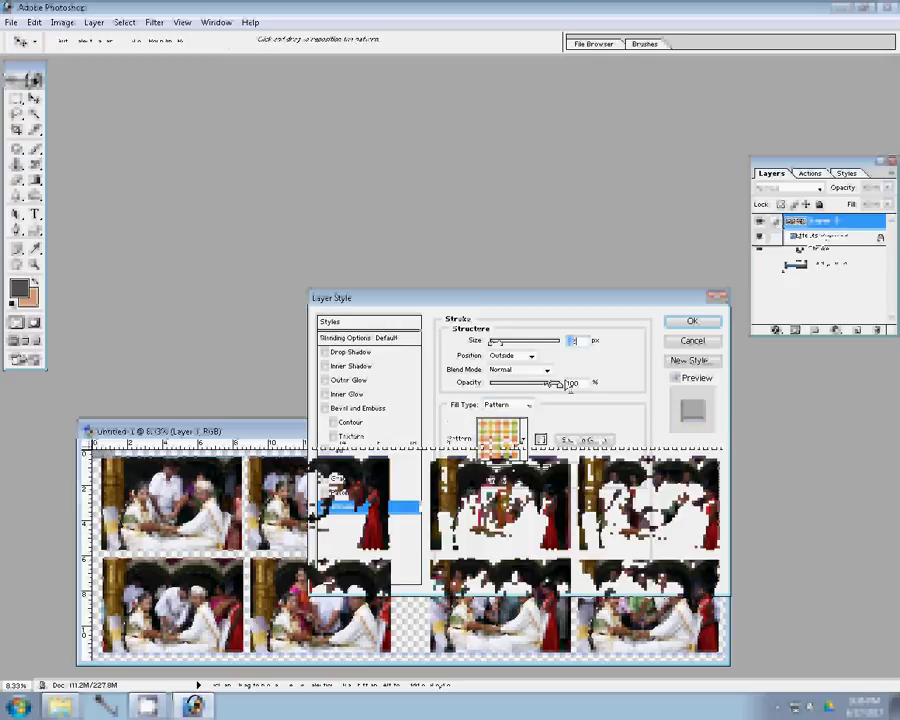
{"action": "key", "text": "ctrl+t"}
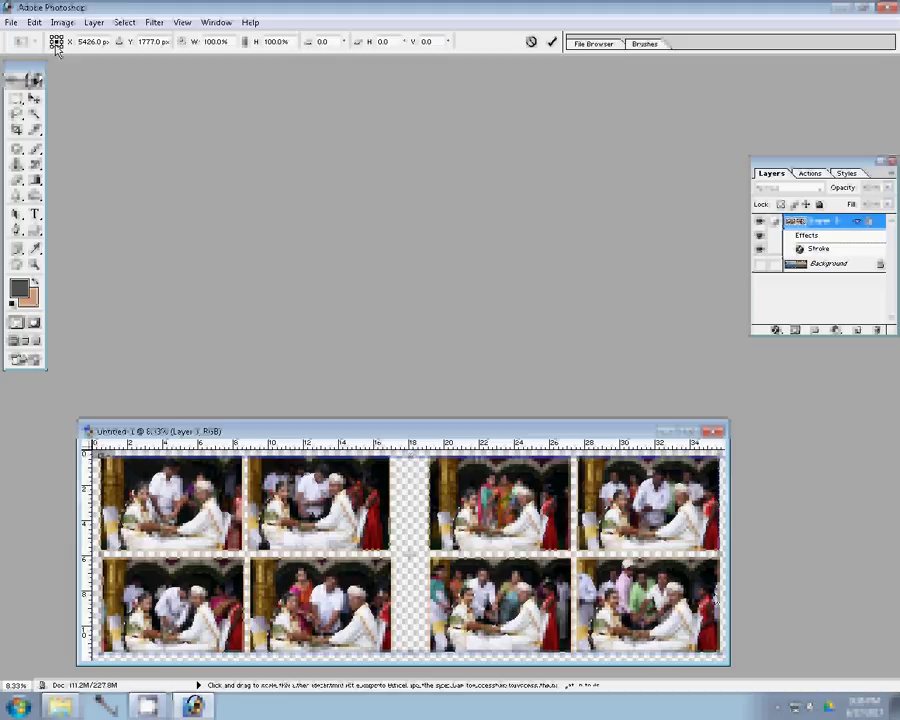
Show the Background layer beneath the collage again and select the whole canvas.
{"action": "left_click", "coordinate": [35, 215]}
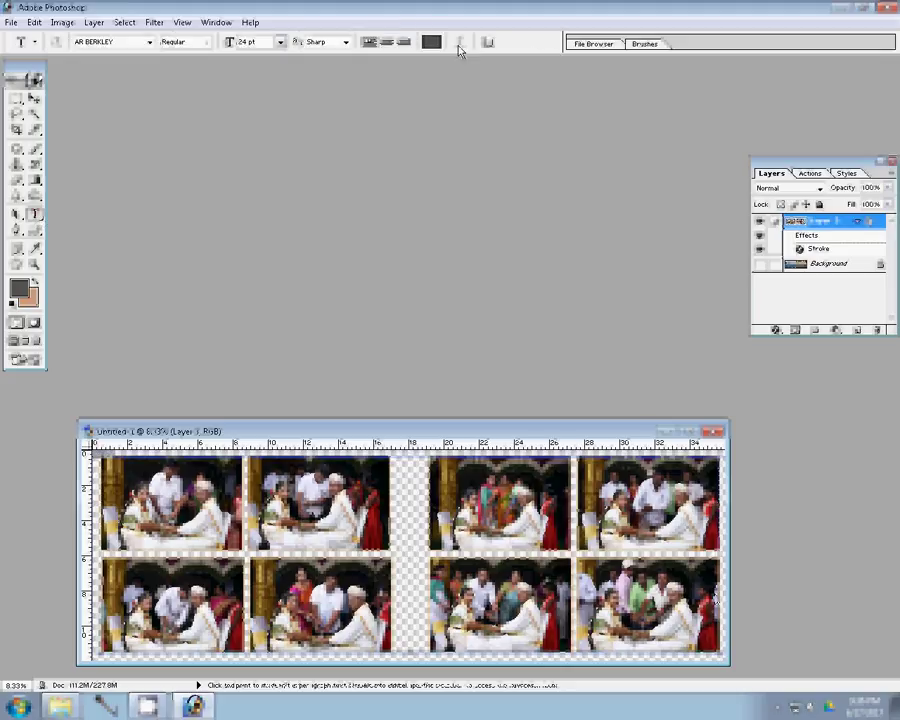
{"action": "left_click", "coordinate": [486, 43]}
{"action": "left_click", "coordinate": [486, 43]}
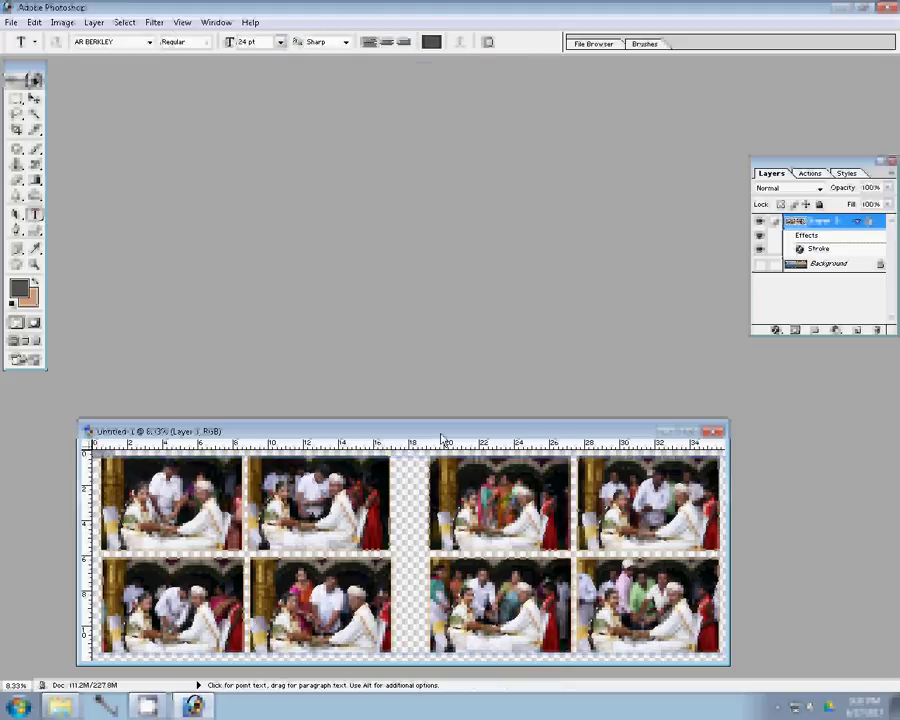
{"action": "left_click", "coordinate": [36, 99]}
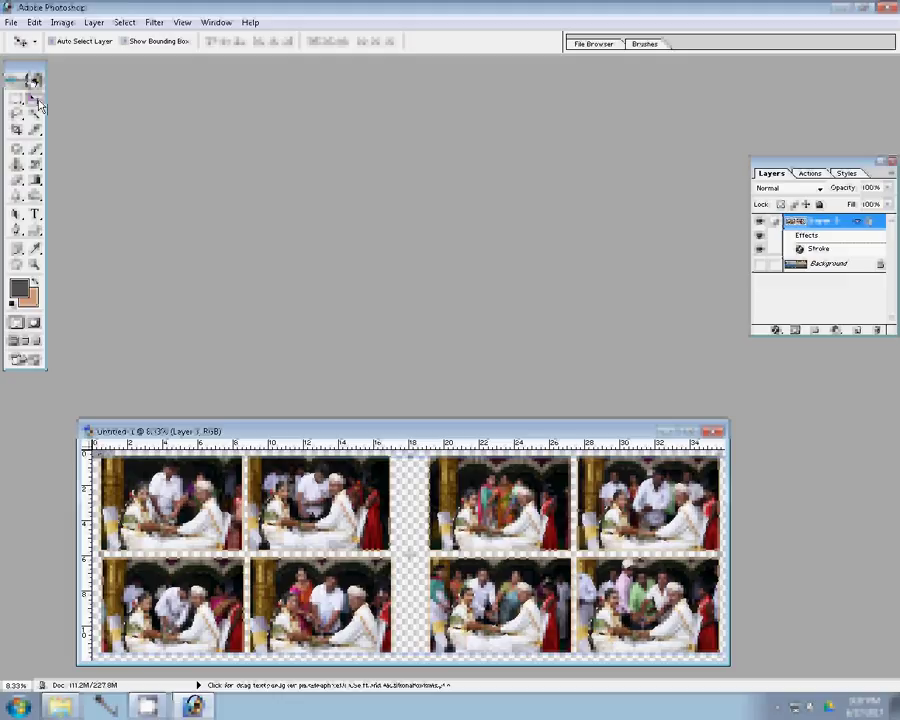
{"action": "left_click", "coordinate": [759, 264]}
{"action": "key", "text": "ctrl+a"}
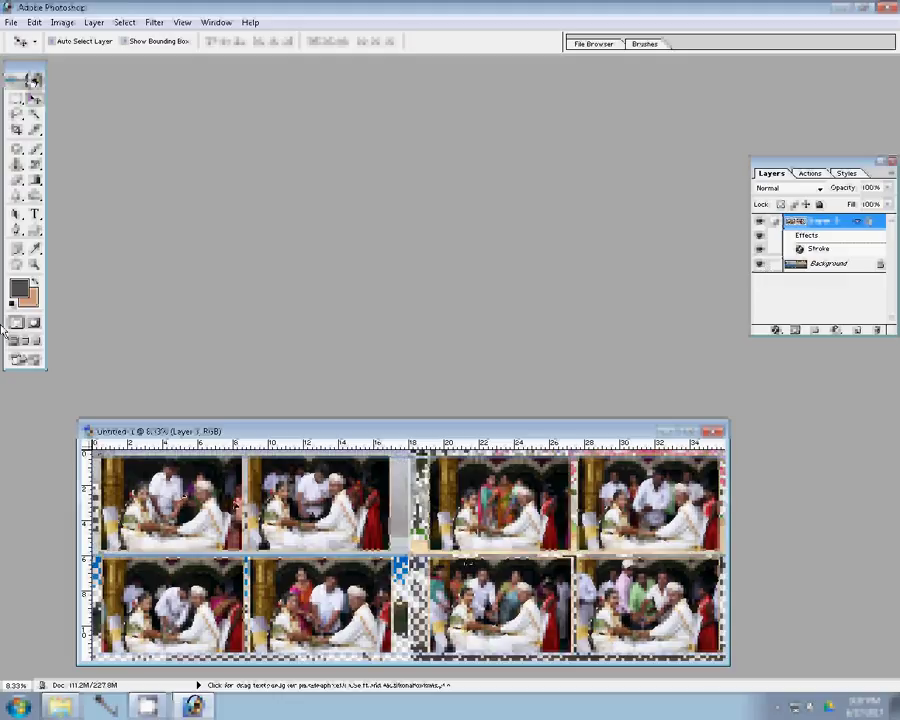
{"action": "left_click", "coordinate": [10, 22]}
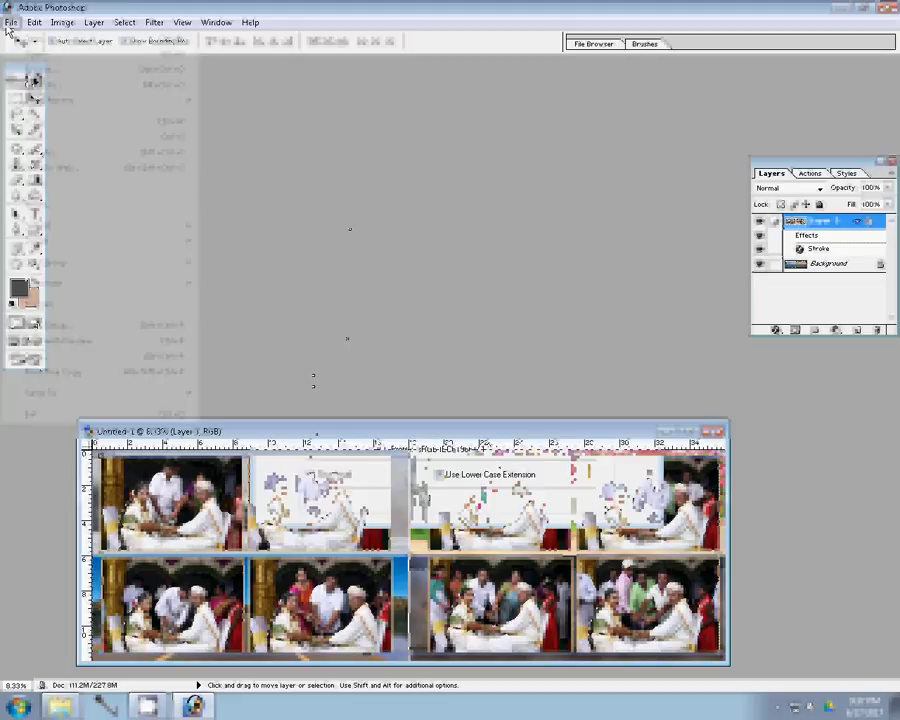
Save the collage as a Photoshop PSD file named 133.
{"action": "type", "text": "1"}
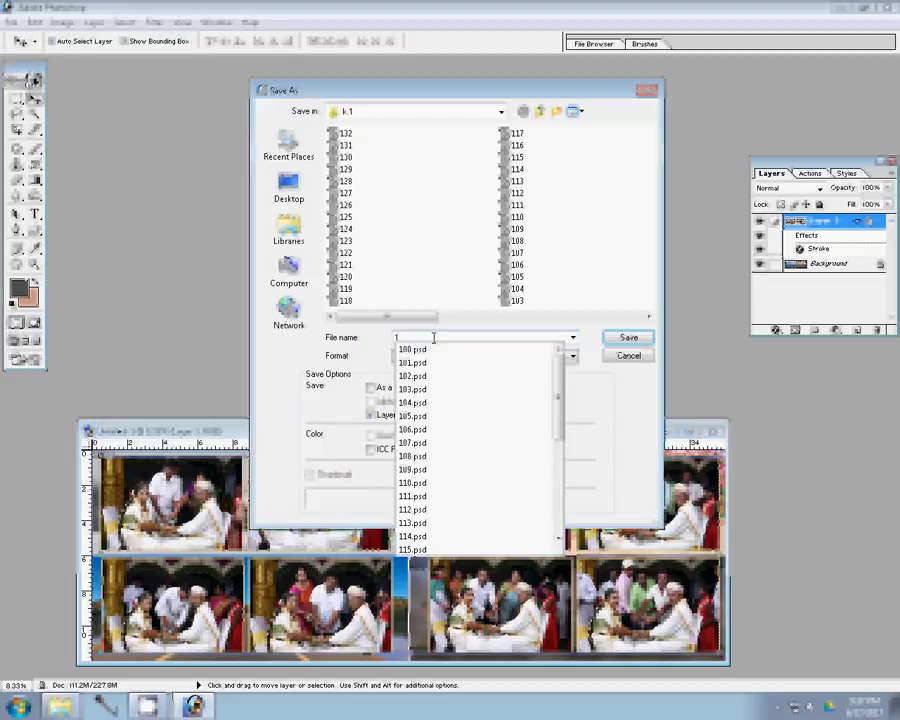
{"action": "type", "text": "3"}
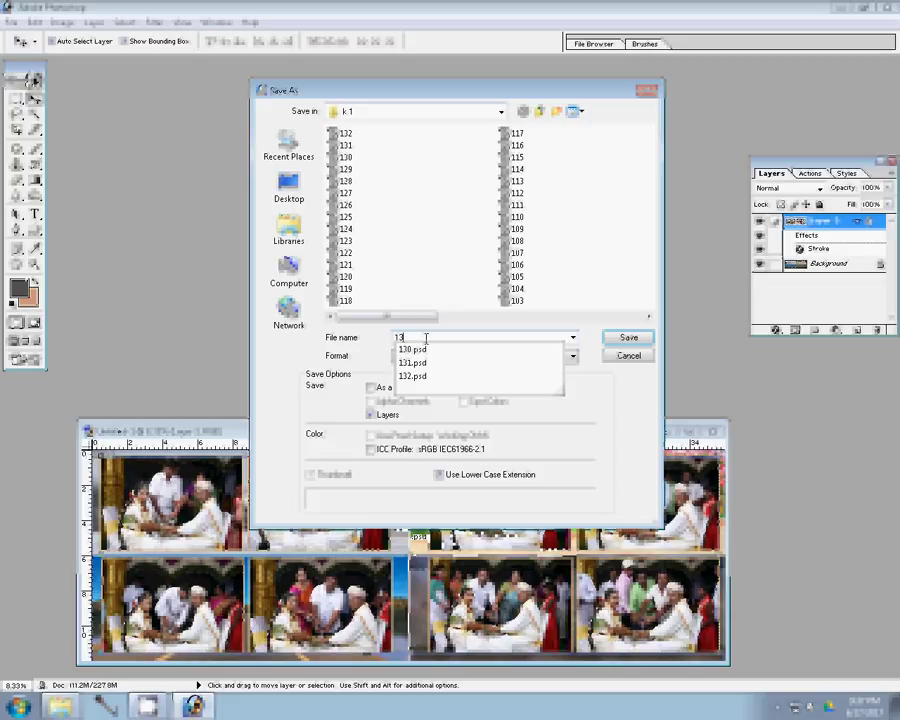
{"action": "type", "text": "3"}
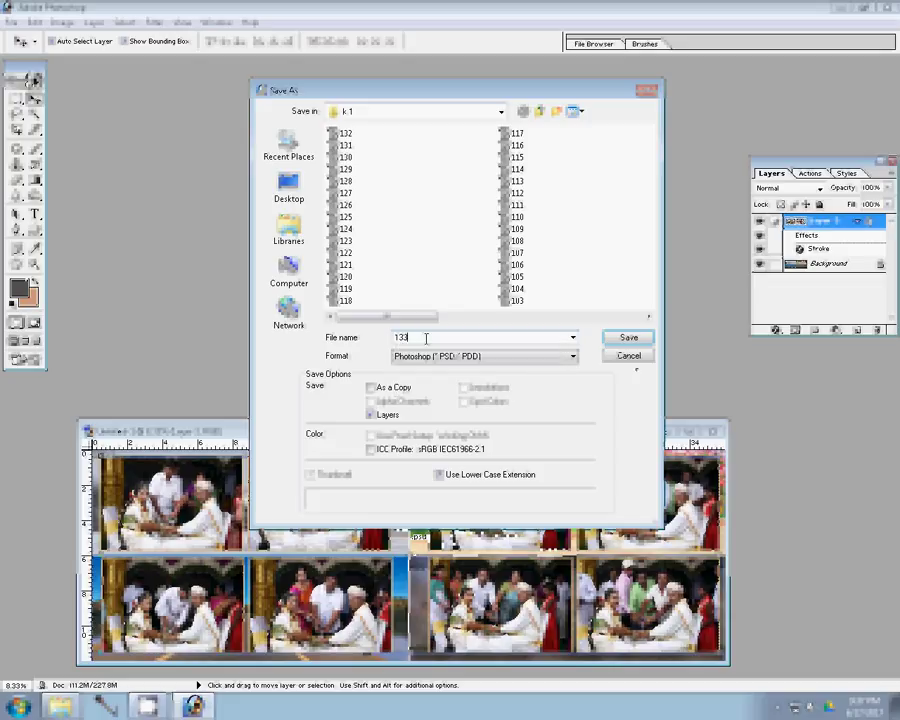
{"action": "left_click", "coordinate": [645, 338]}
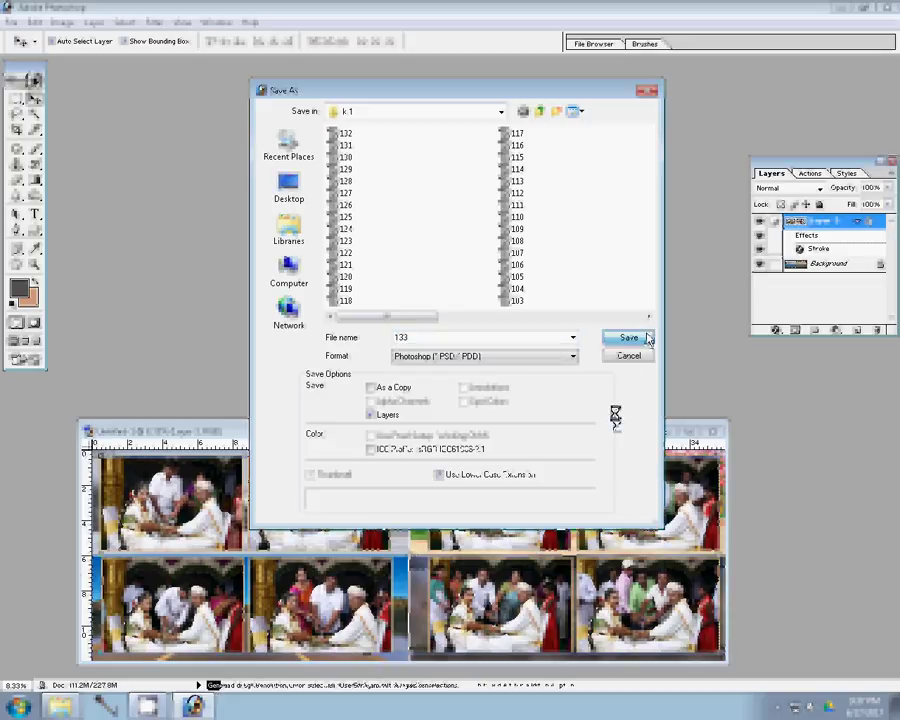